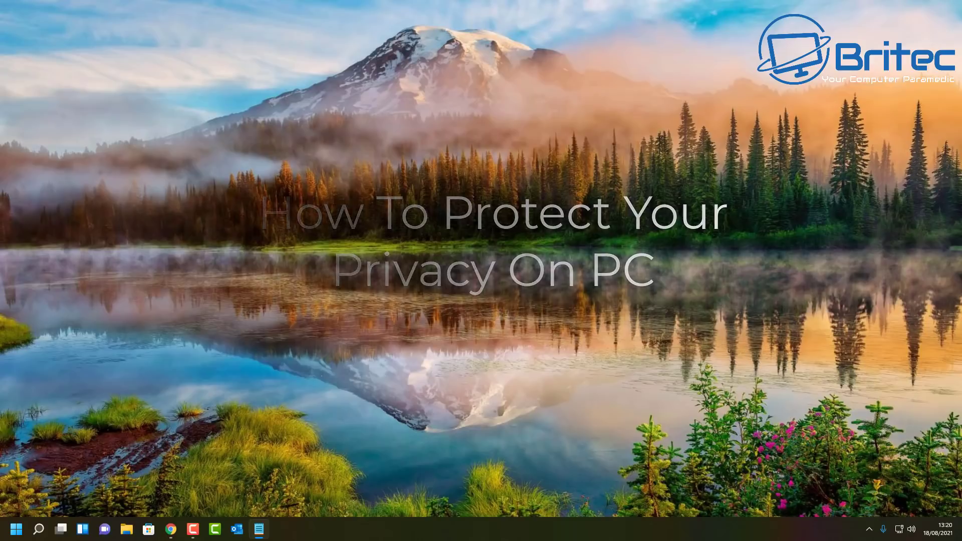
# - Switch to the browser showing the privazer.com homepage with the free PC cleaner
pyautogui.hotkey('alt', 'Tab')
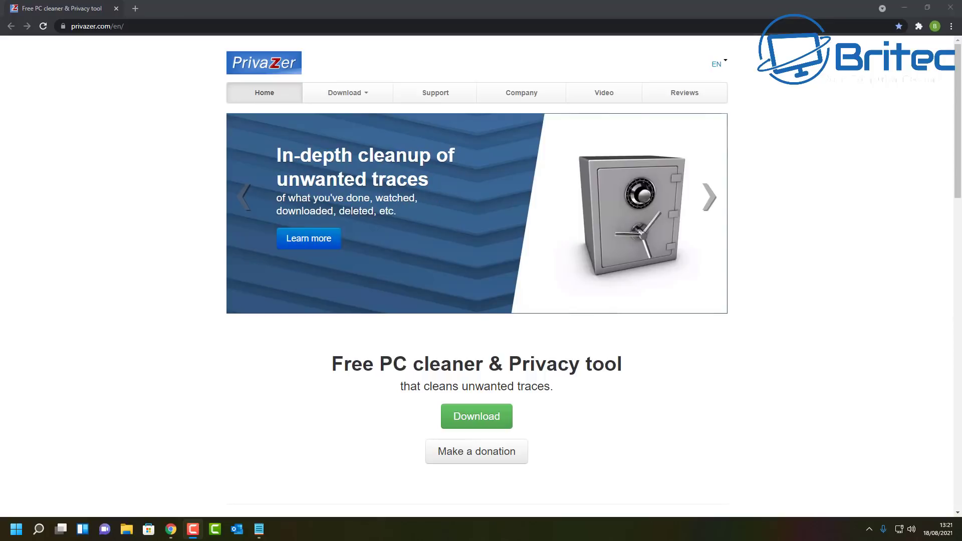
# - Go to the PrivaZer v4.0.27 download page via the green Download button
pyautogui.click(477, 416)
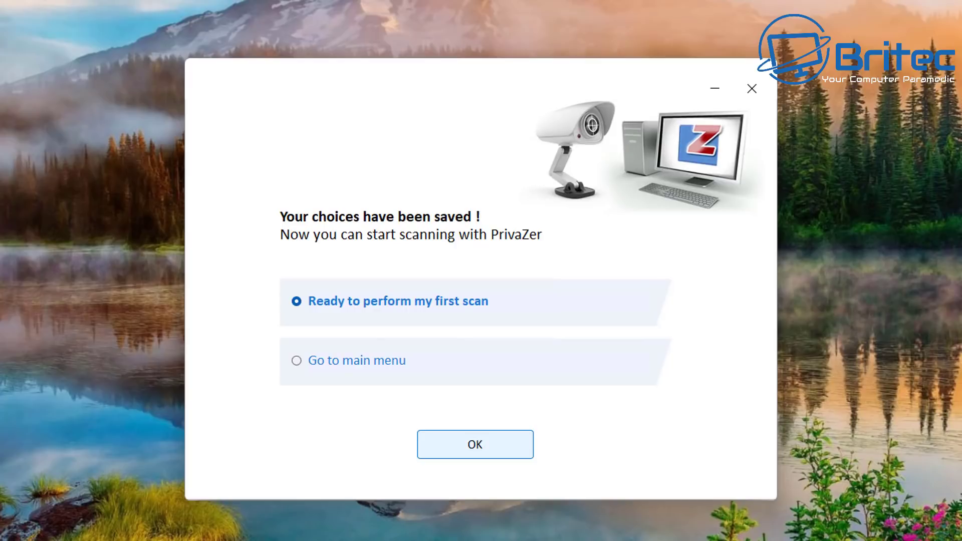
# - Confirm the saved choices, dismiss the multiple-drives tip, and switch to Advanced user mode
pyautogui.press('Return')
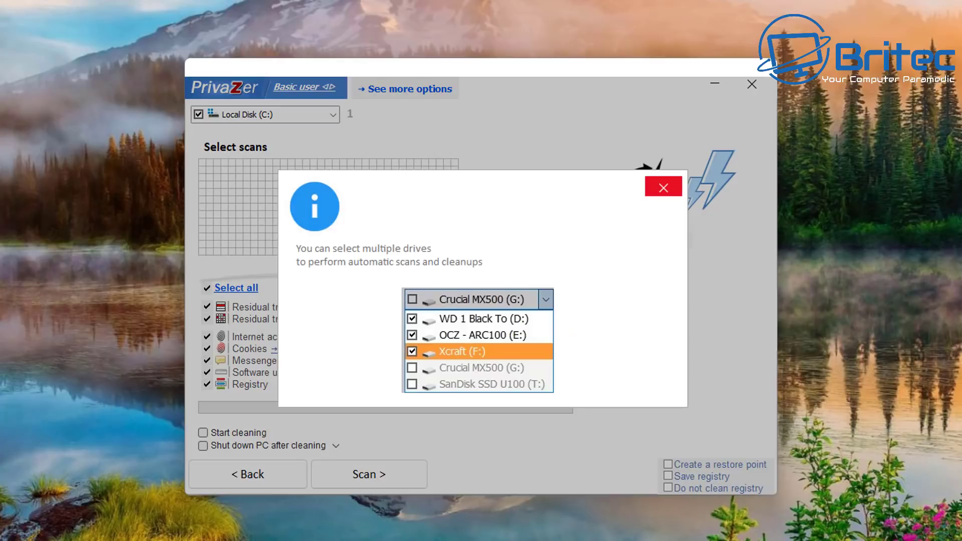
pyautogui.click(663, 188)
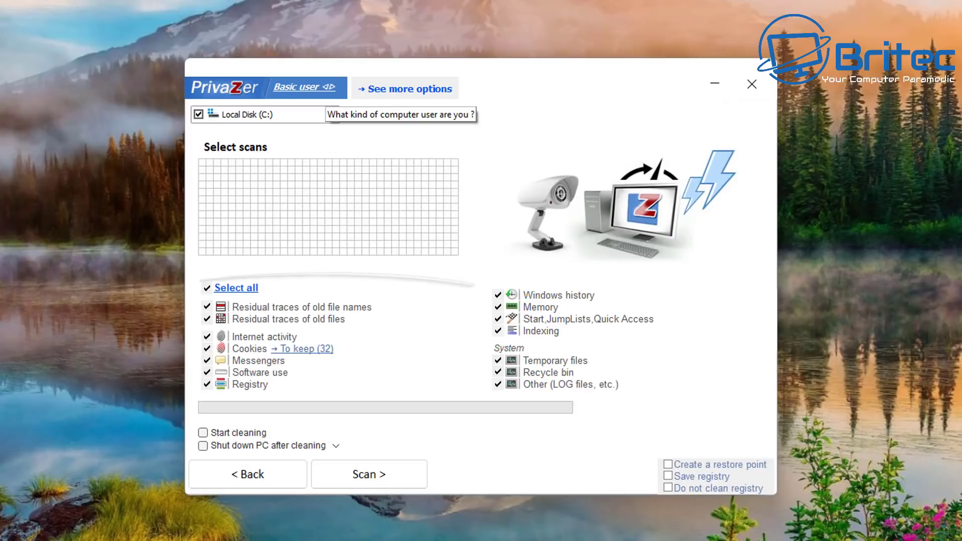
pyautogui.click(304, 87)
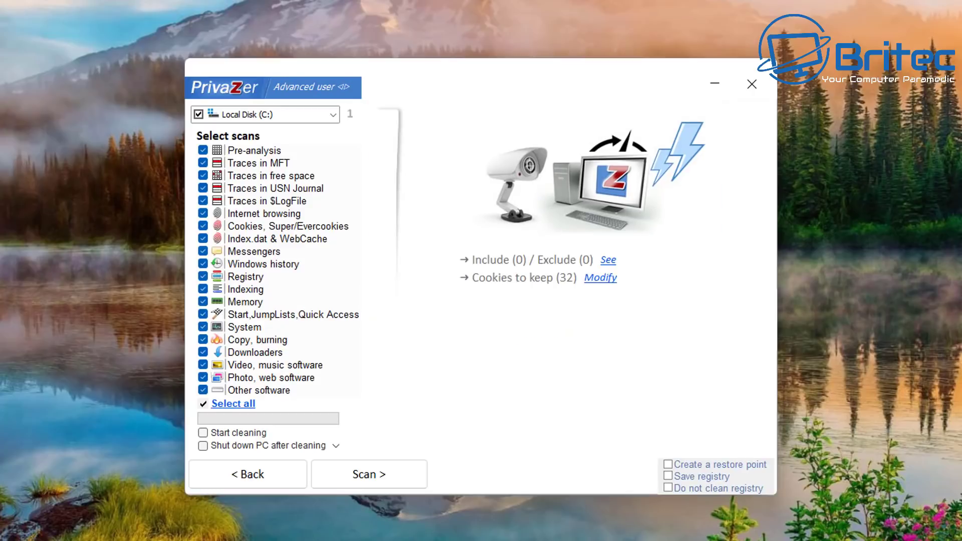
pyautogui.click(315, 87)
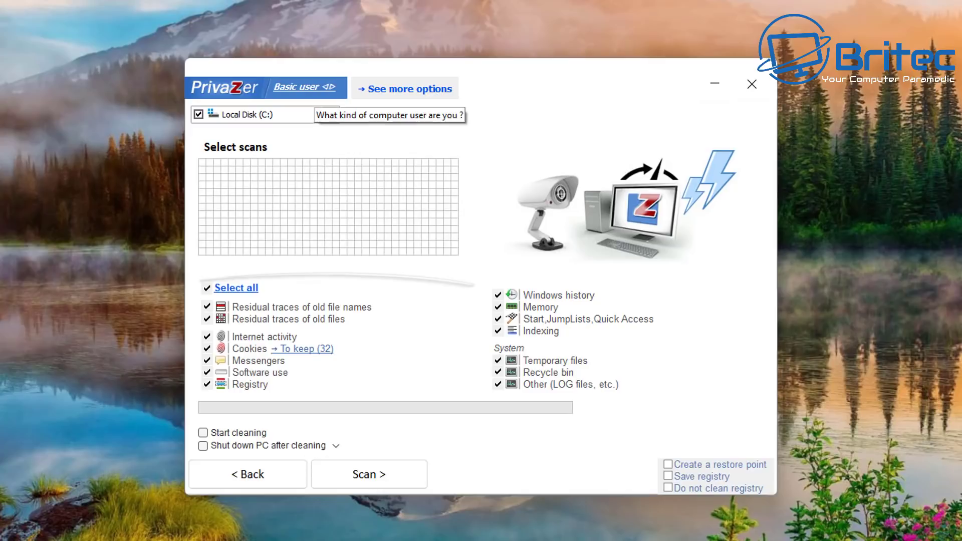
pyautogui.click(304, 87)
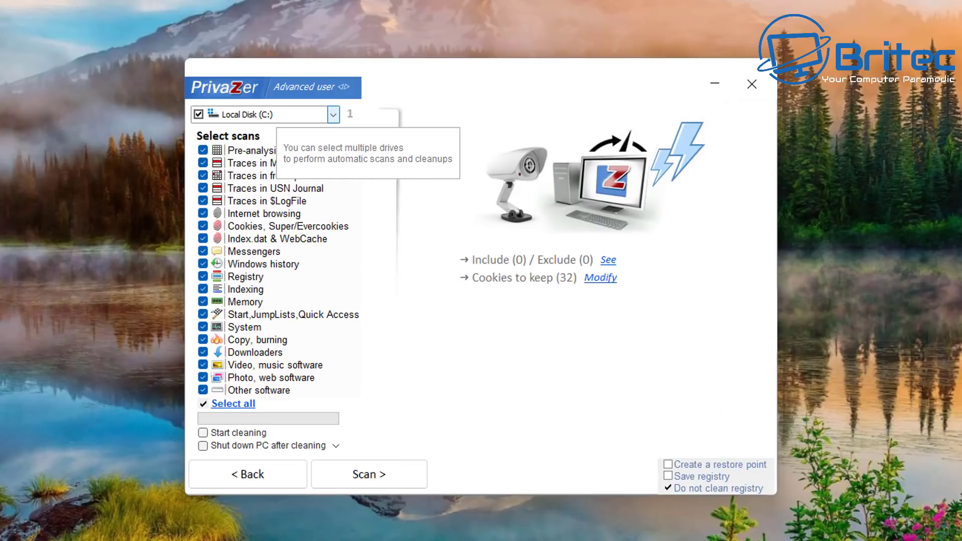
# - Keep Local Disk (C:), read the Pre-analysis, MFT, free space and USN Journal descriptions, then scan with auto-cleaning
pyautogui.click(333, 114)
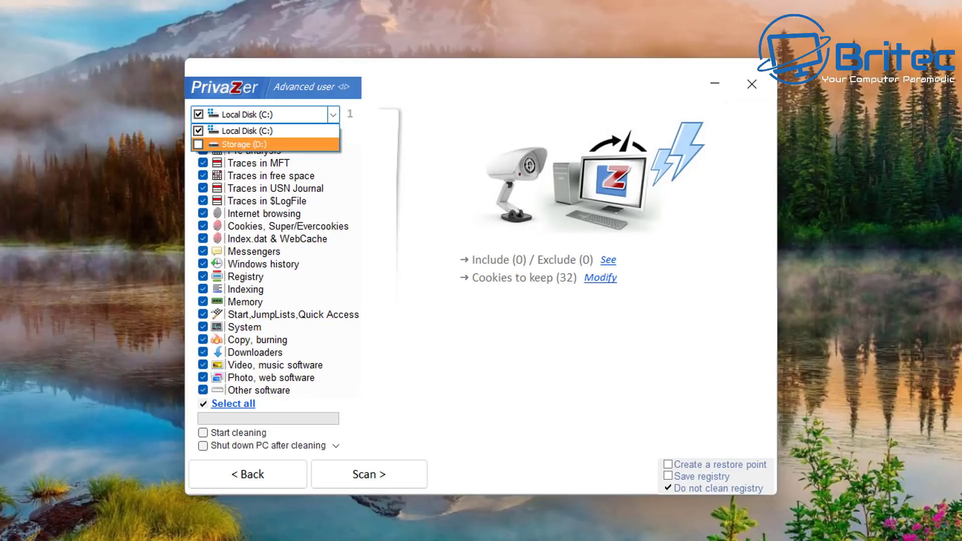
pyautogui.press('Escape')
pyautogui.click(254, 150)
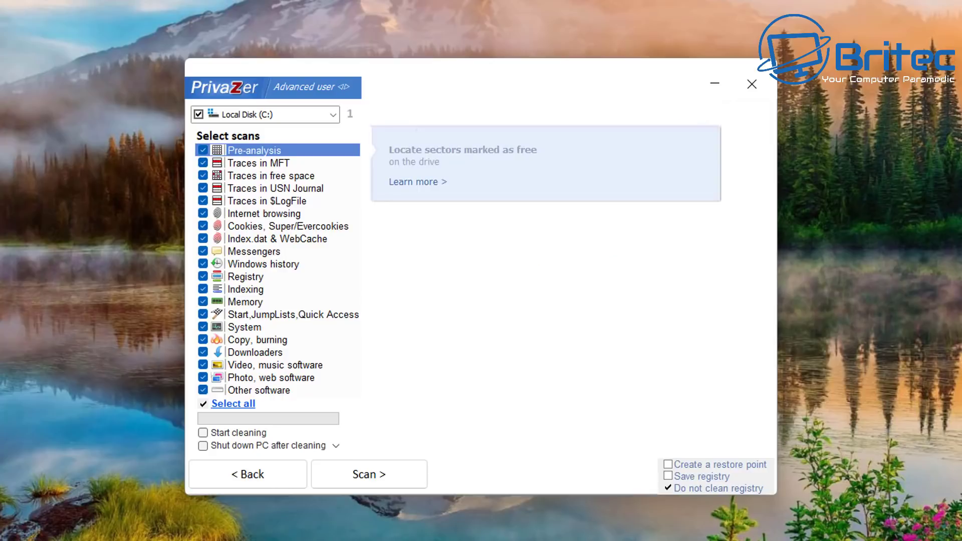
pyautogui.click(258, 163)
pyautogui.click(270, 175)
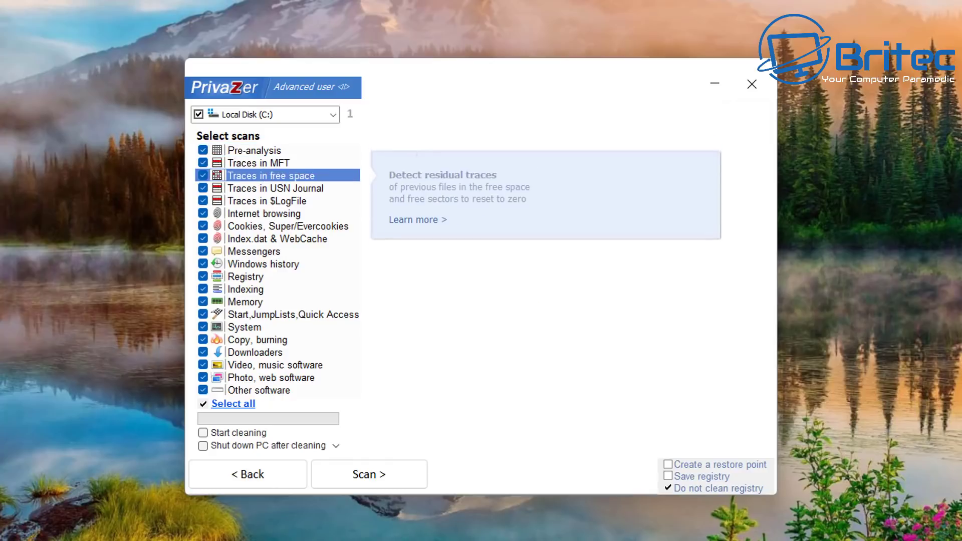
pyautogui.click(275, 188)
pyautogui.click(258, 163)
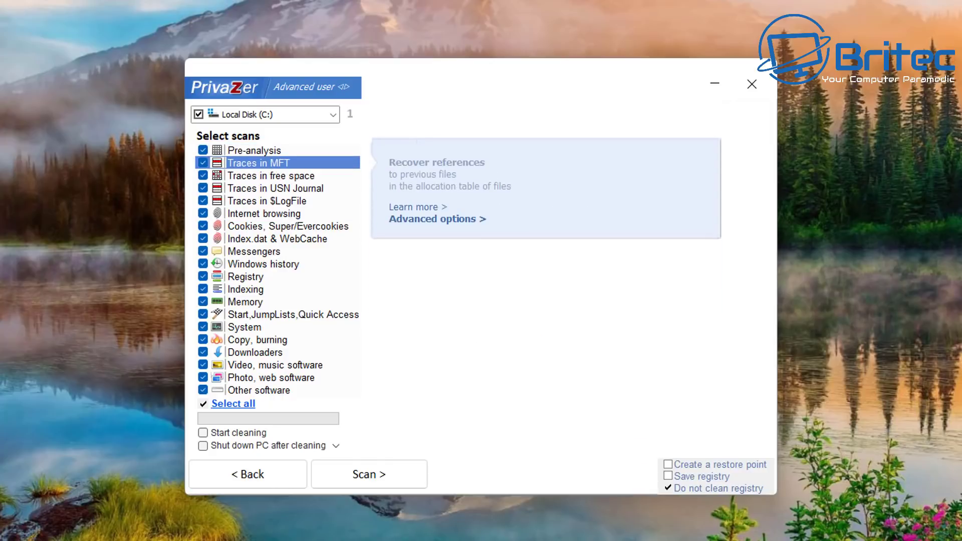
pyautogui.click(275, 187)
pyautogui.click(271, 175)
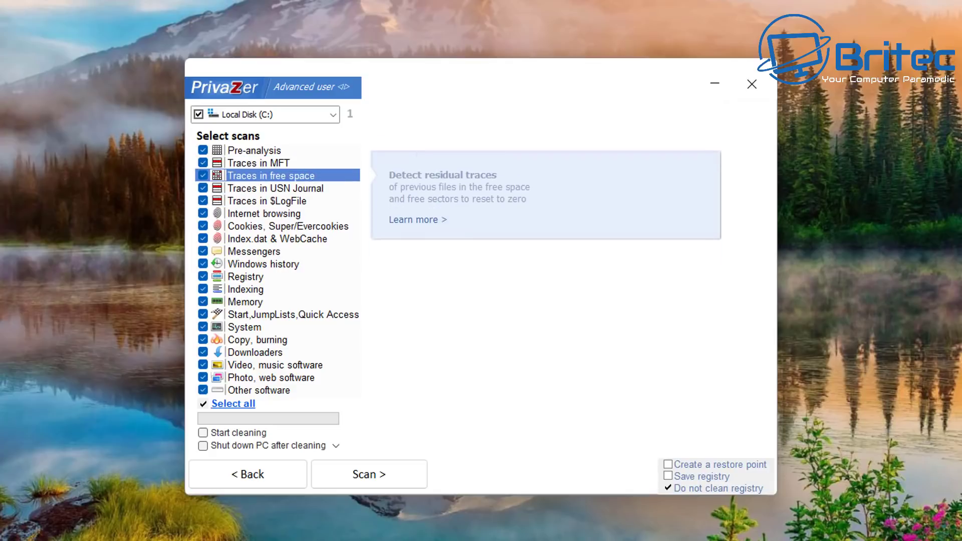
pyautogui.click(258, 163)
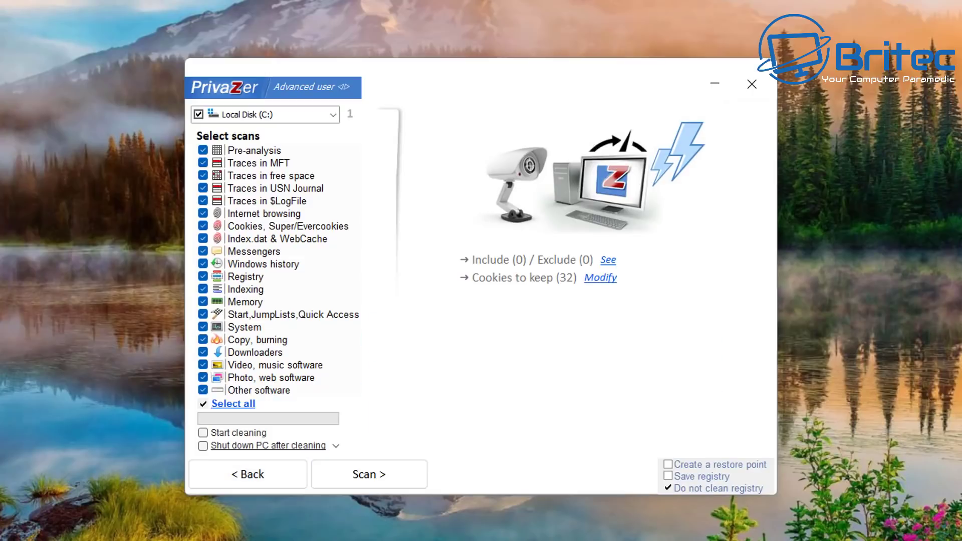
pyautogui.click(202, 432)
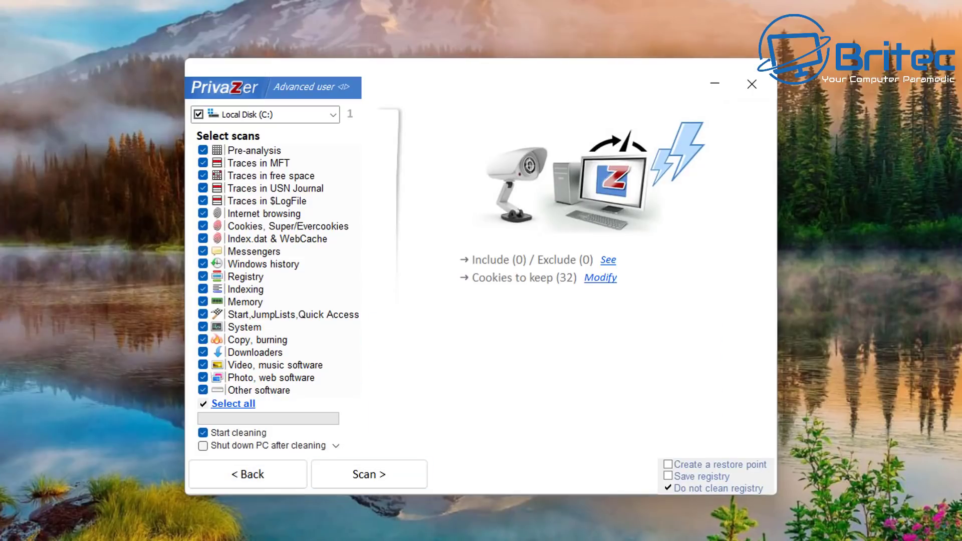
pyautogui.click(369, 474)
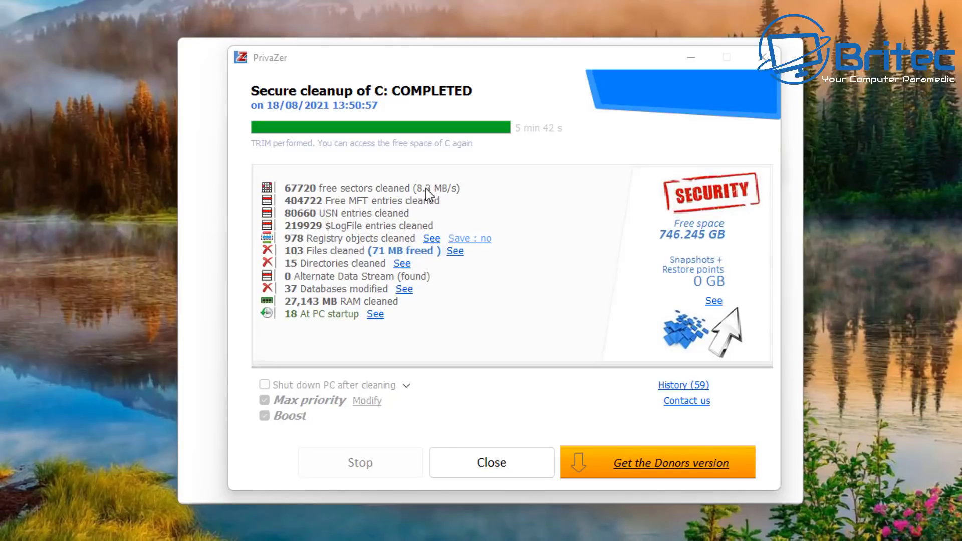
# - Review the cleaned registry objects log, including SharedDLLs entries, then close it
pyautogui.click(432, 242)
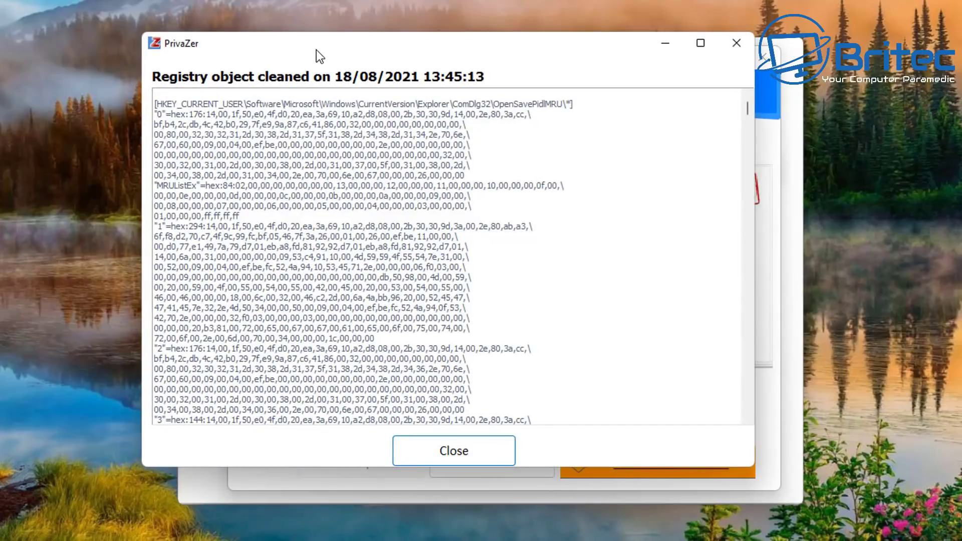
pyautogui.moveTo(316, 50); pyautogui.dragTo(363, 79)
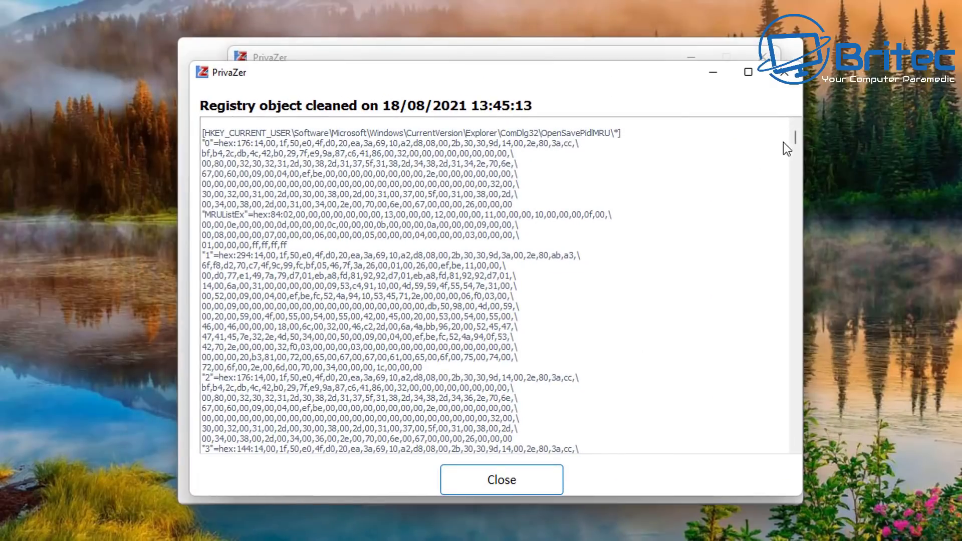
pyautogui.scroll(-20, 796, 134)
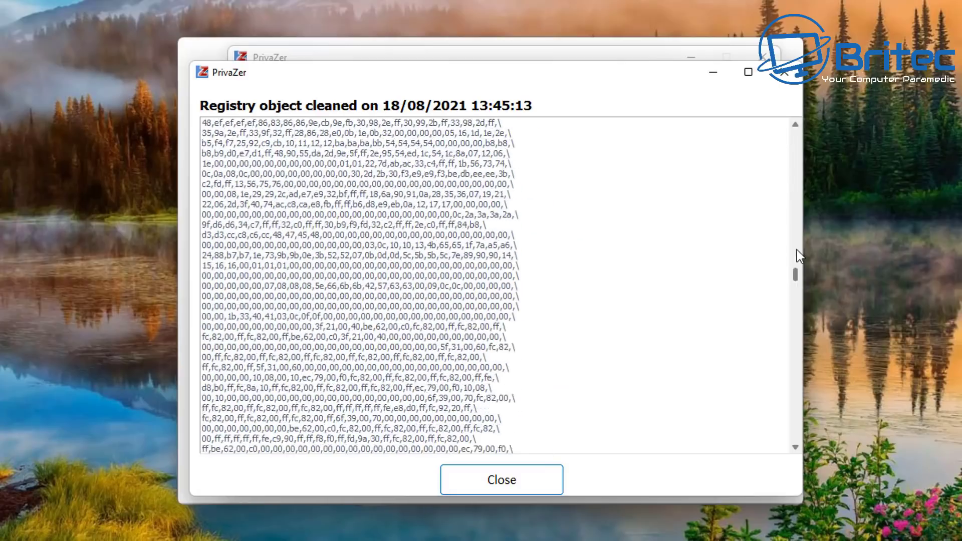
pyautogui.click(795, 251)
pyautogui.moveTo(796, 257); pyautogui.dragTo(806, 437)
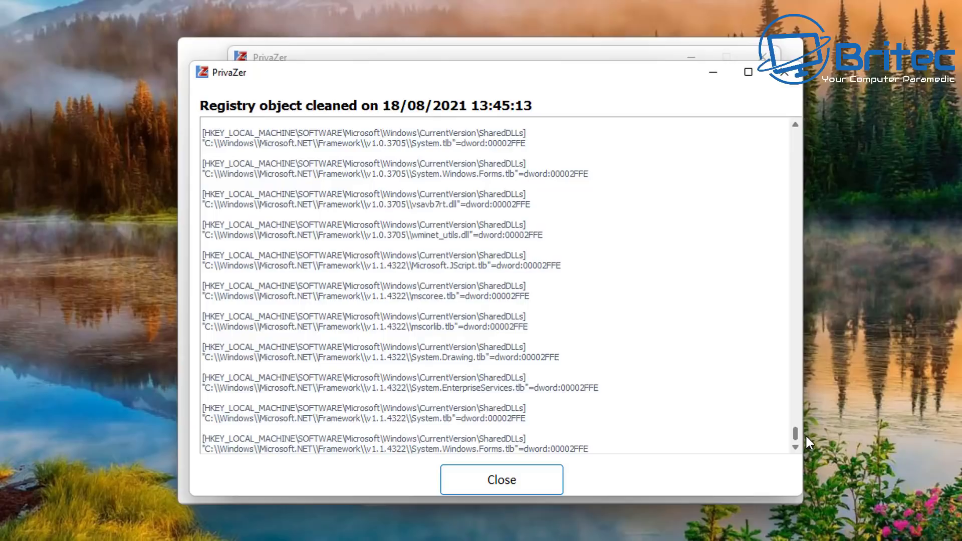
pyautogui.click(785, 72)
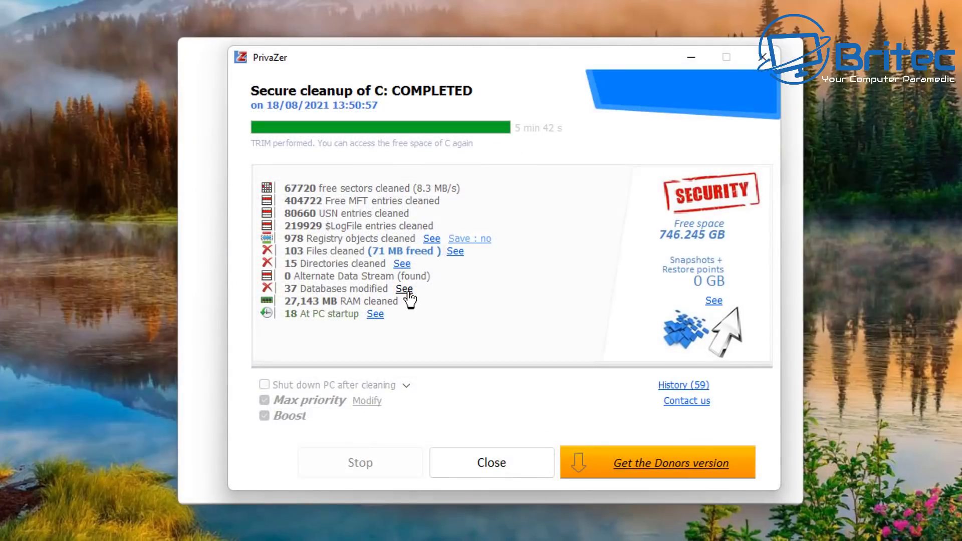
# - From the deleted files list, return to the main menu and enter Advanced options
pyautogui.click(455, 252)
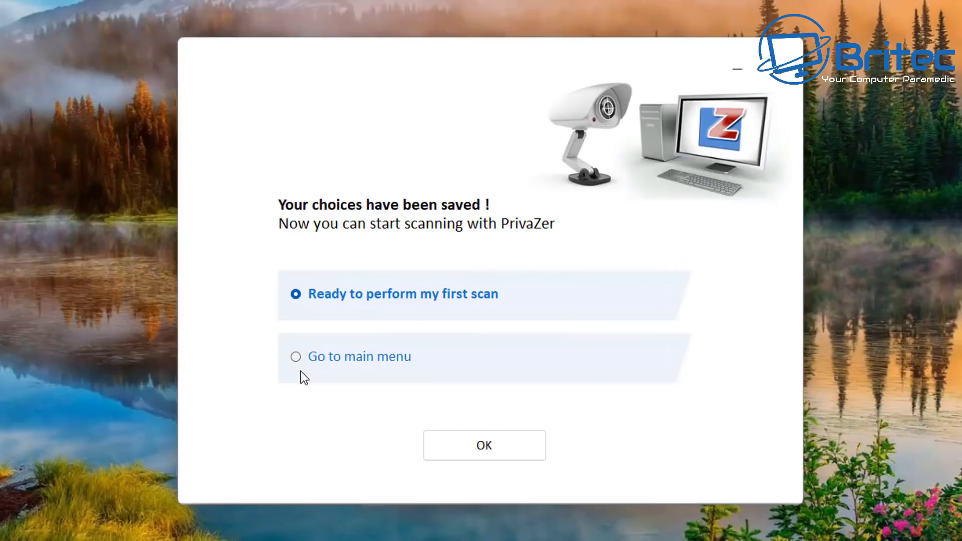
pyautogui.click(296, 357)
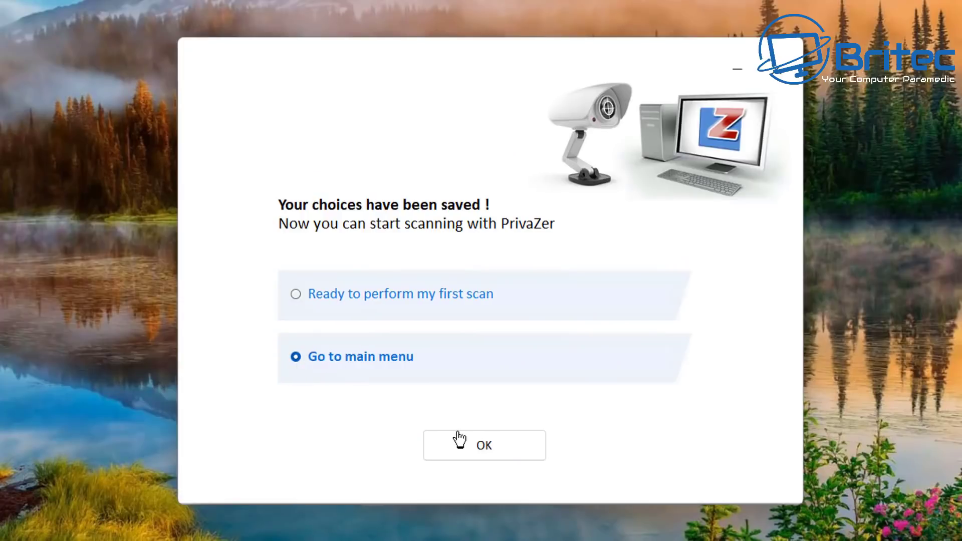
pyautogui.click(476, 445)
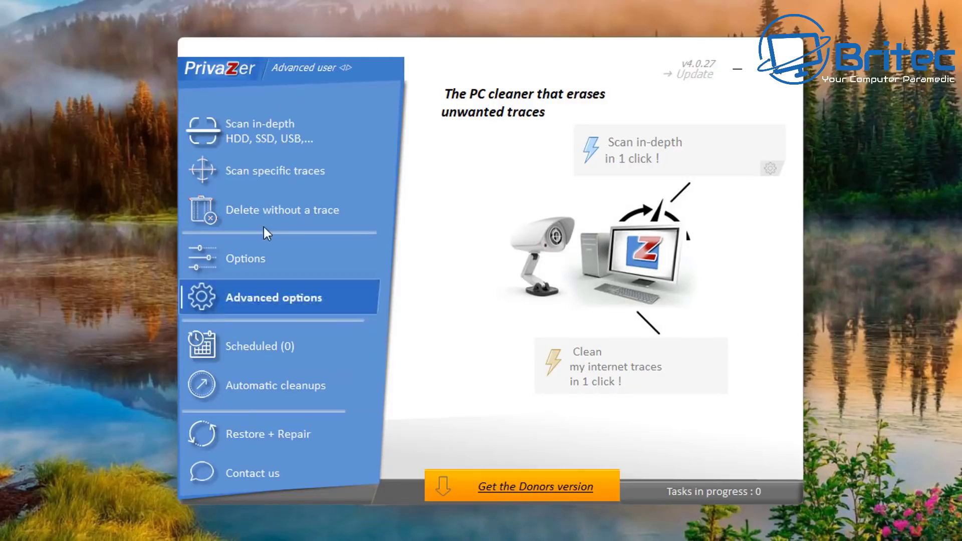
pyautogui.click(261, 300)
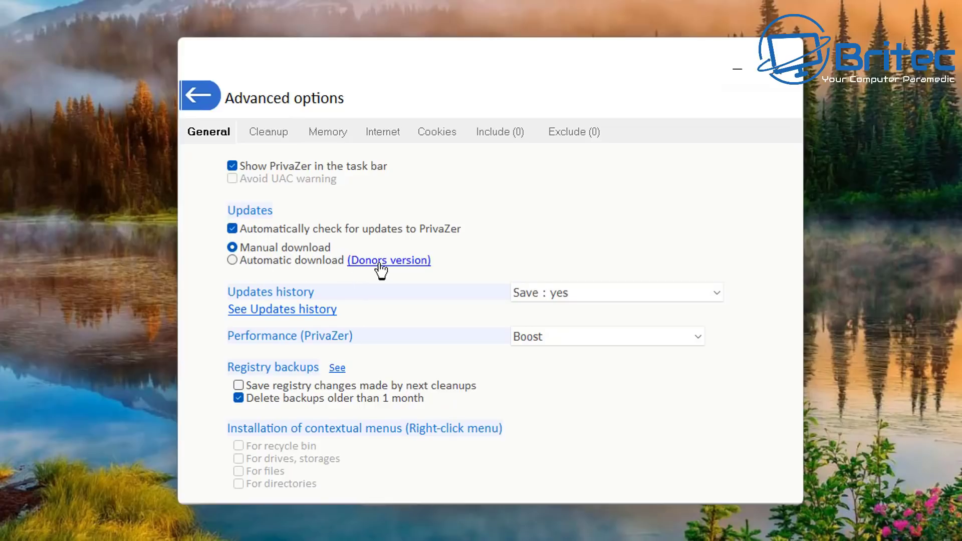
# - Show the Cleanup settings with free space, RAM, SSD and magnetic disk wipe methods
pyautogui.click(270, 133)
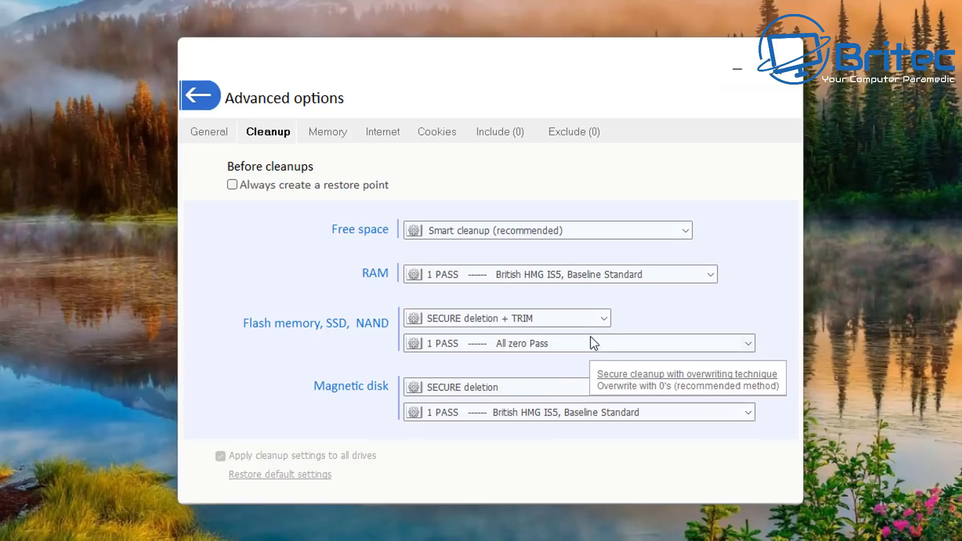
# - Keep SECURE deletion + TRIM for flash memory and select 3 PASSES USA DoD 5220.22-M
pyautogui.click(602, 317)
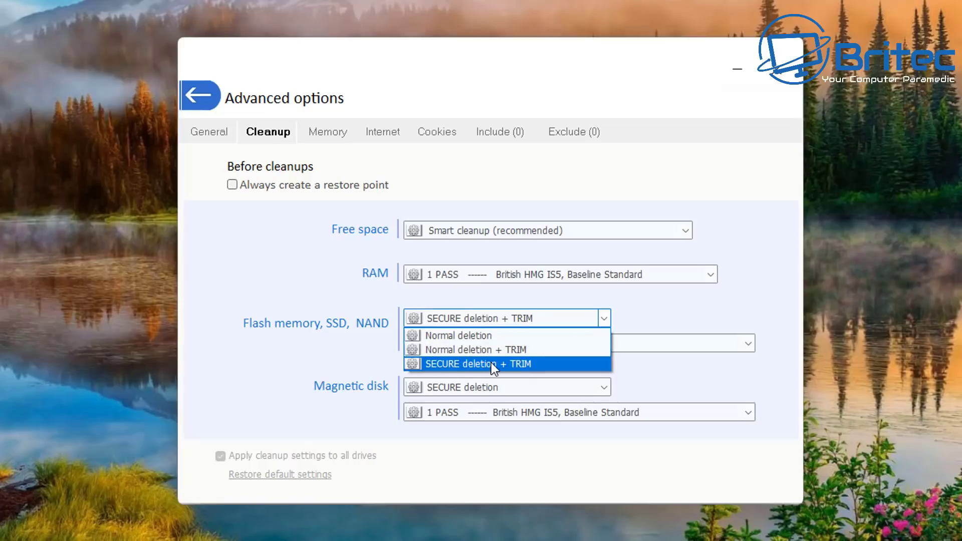
pyautogui.click(654, 306)
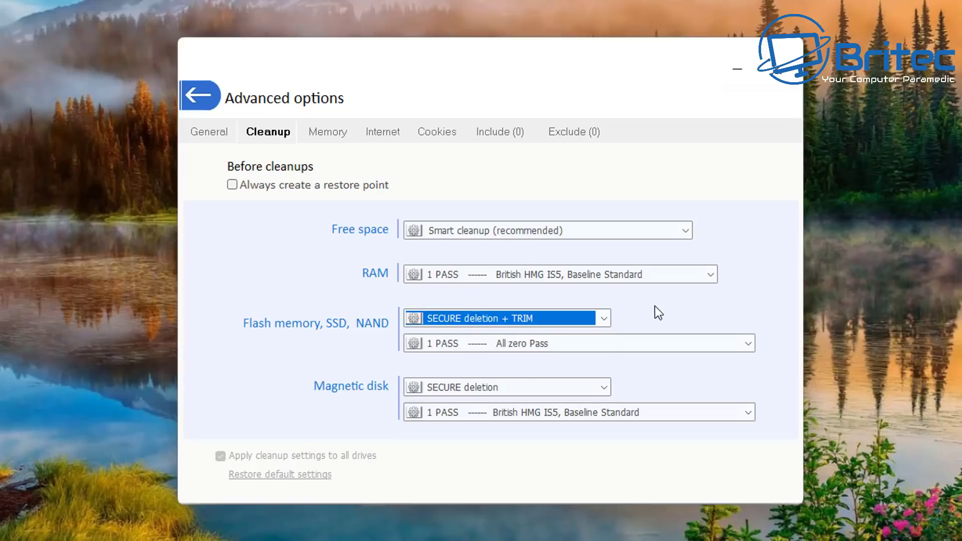
pyautogui.click(585, 337)
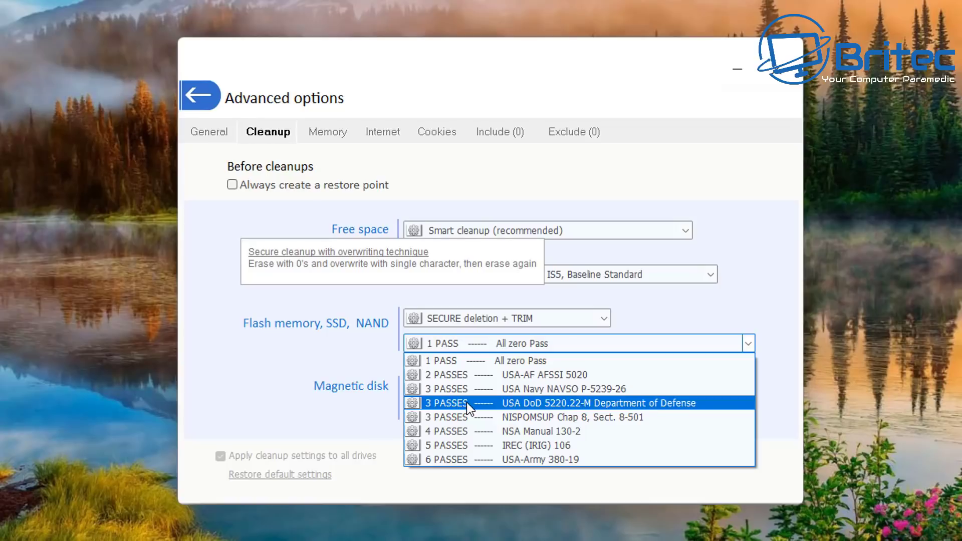
pyautogui.click(467, 401)
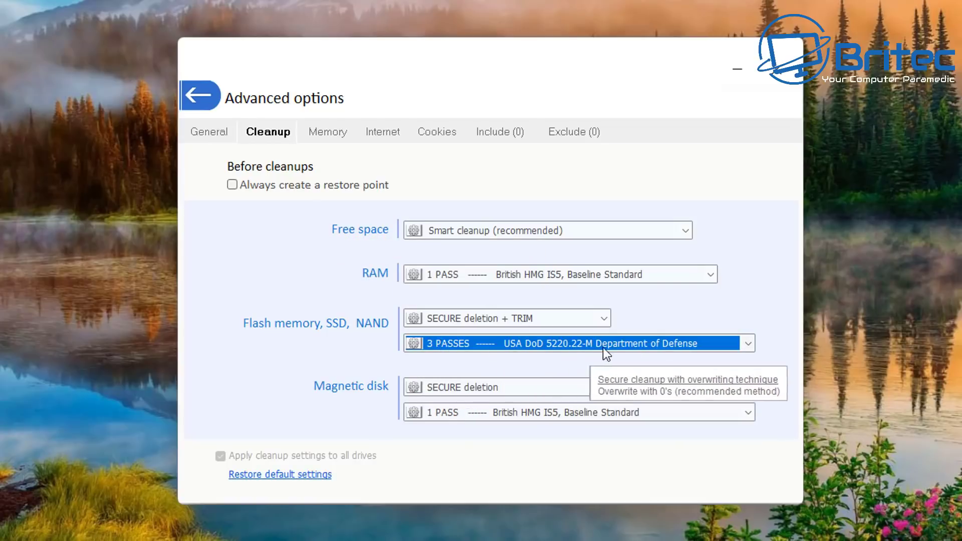
pyautogui.click(654, 343)
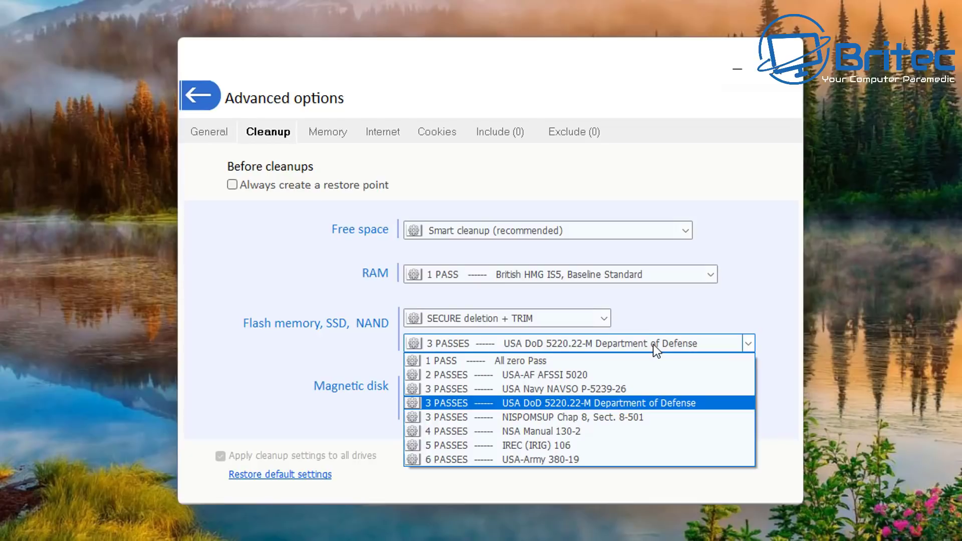
pyautogui.click(534, 402)
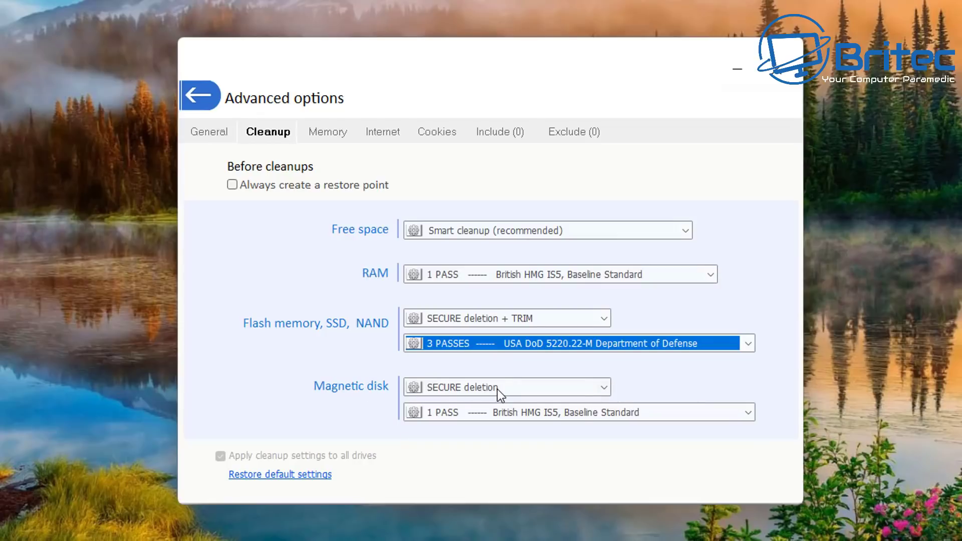
# - Leave magnetic disks at SECURE deletion with 1 PASS British HMG IS5, then view Memory settings
pyautogui.click(604, 387)
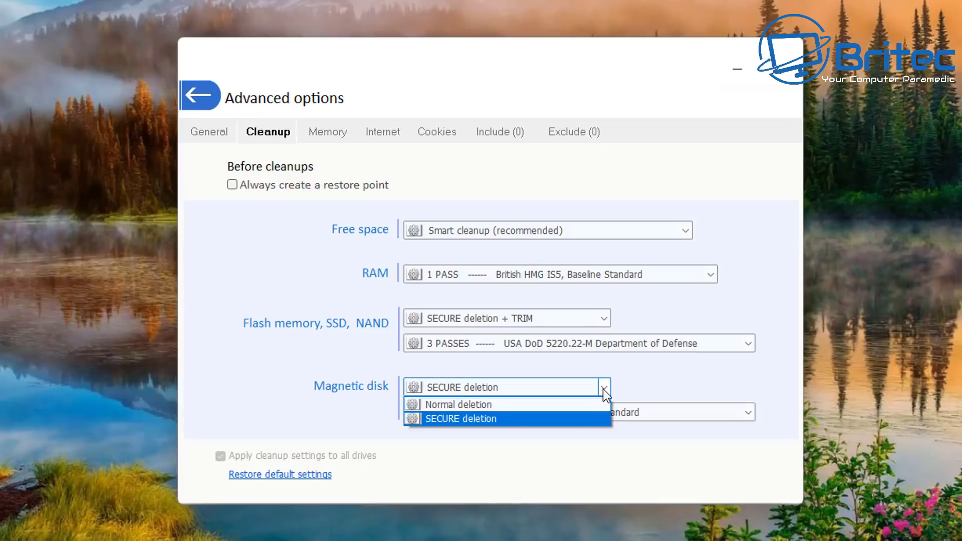
pyautogui.click(603, 388)
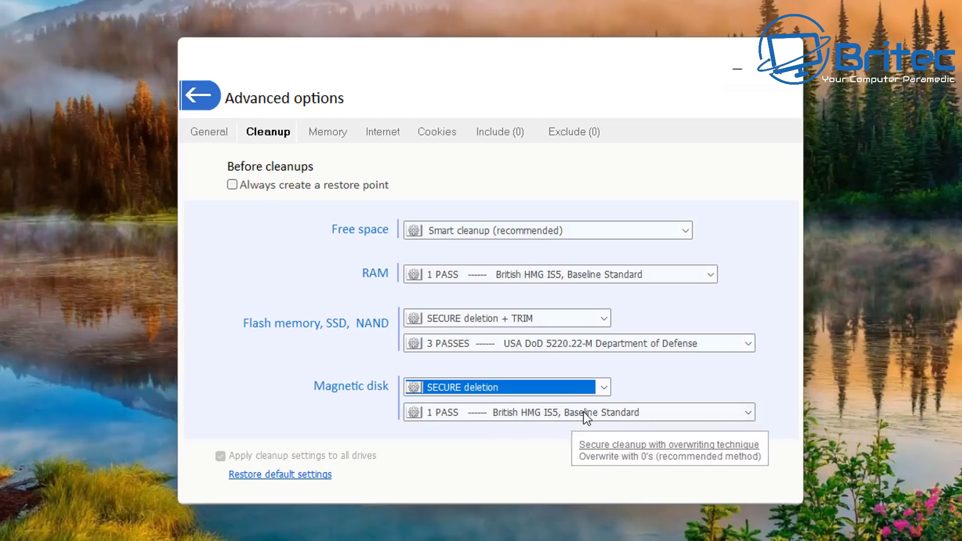
pyautogui.click(672, 412)
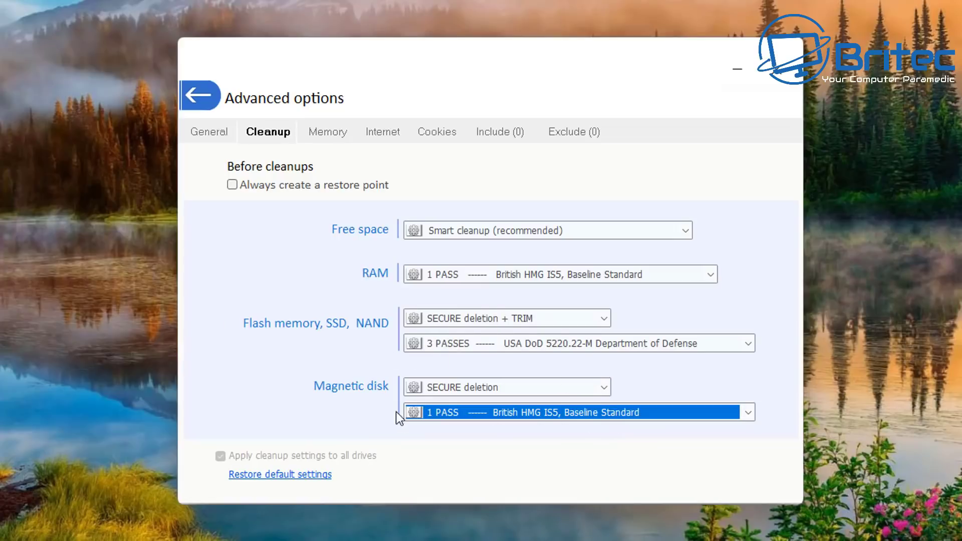
pyautogui.click(316, 133)
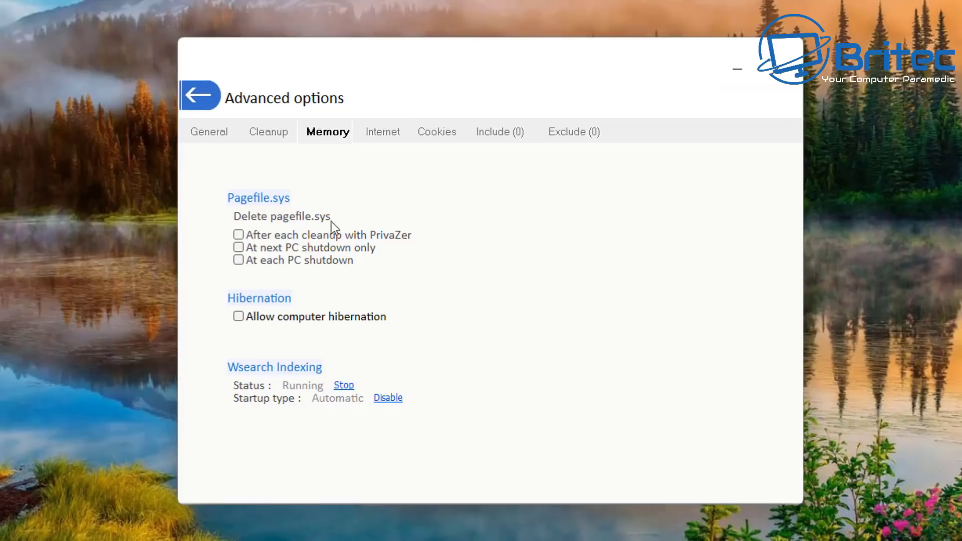
# - Look through the Internet, Cookies, Include, Exclude and General settings, then return to the main menu
pyautogui.click(383, 134)
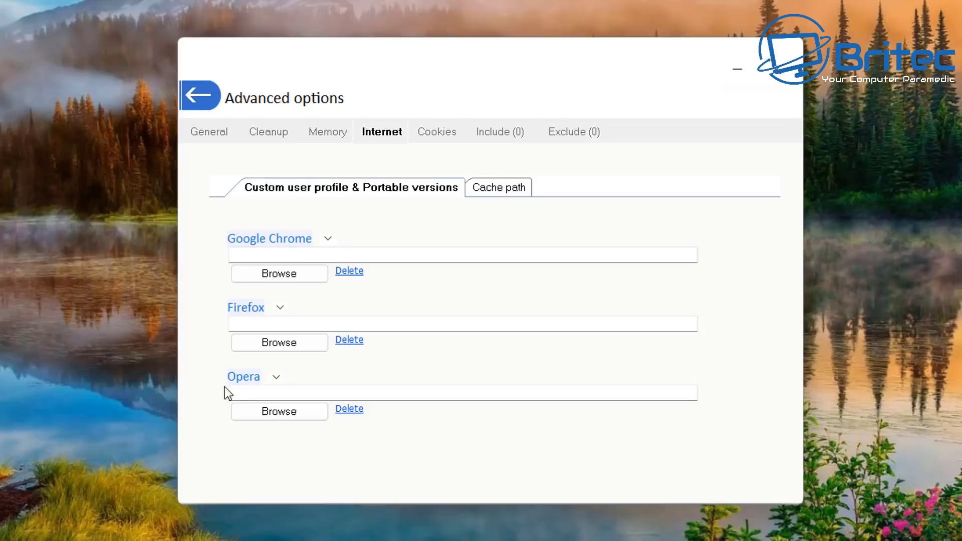
pyautogui.click(429, 134)
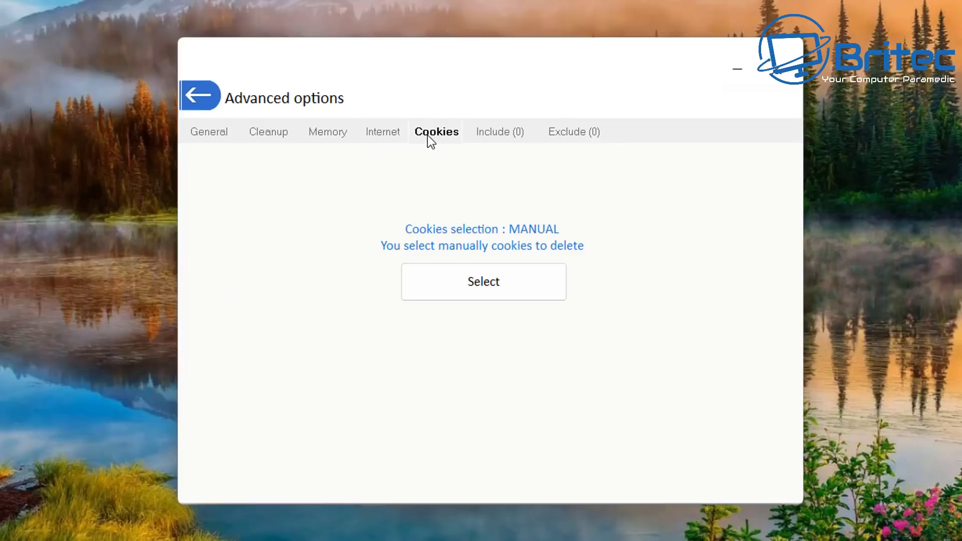
pyautogui.click(500, 134)
pyautogui.click(547, 135)
pyautogui.click(221, 135)
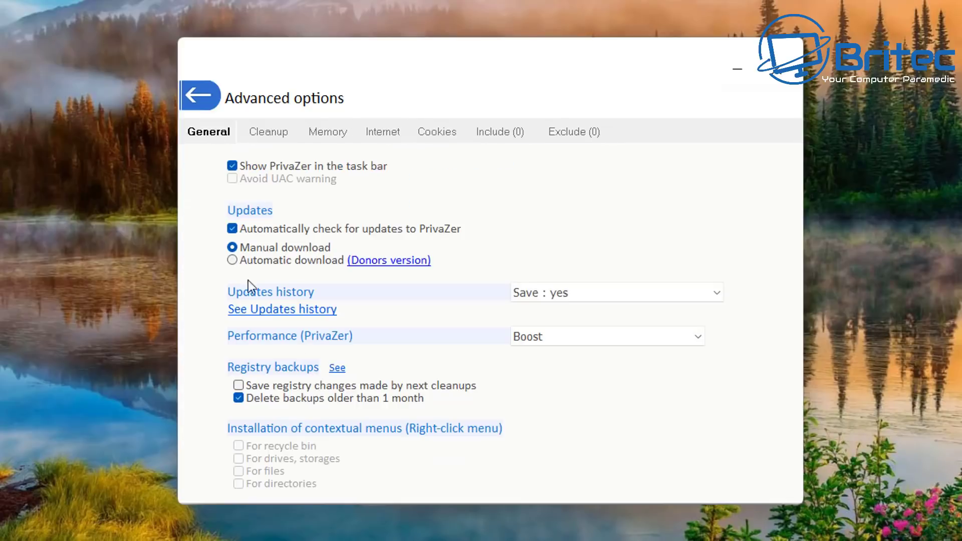
pyautogui.click(195, 103)
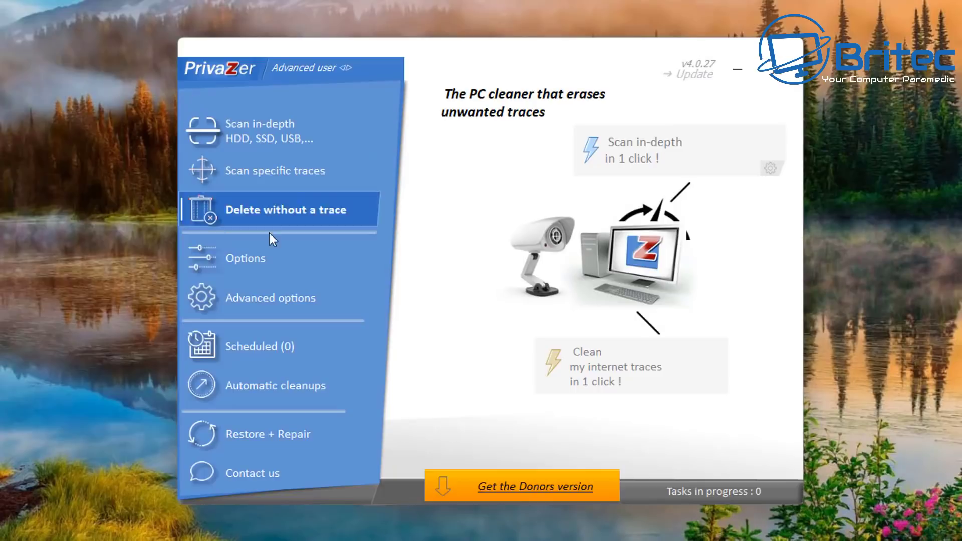
# - Review the Scheduled cleanups, Automatic cleanups and Restore + Repair pages, then bring up the Getting started Options screen
pyautogui.click(289, 350)
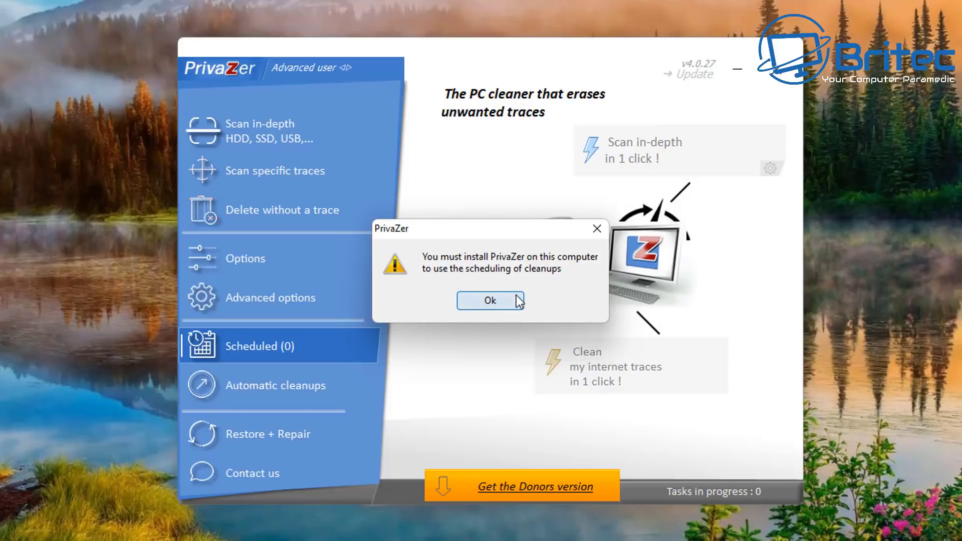
pyautogui.click(489, 305)
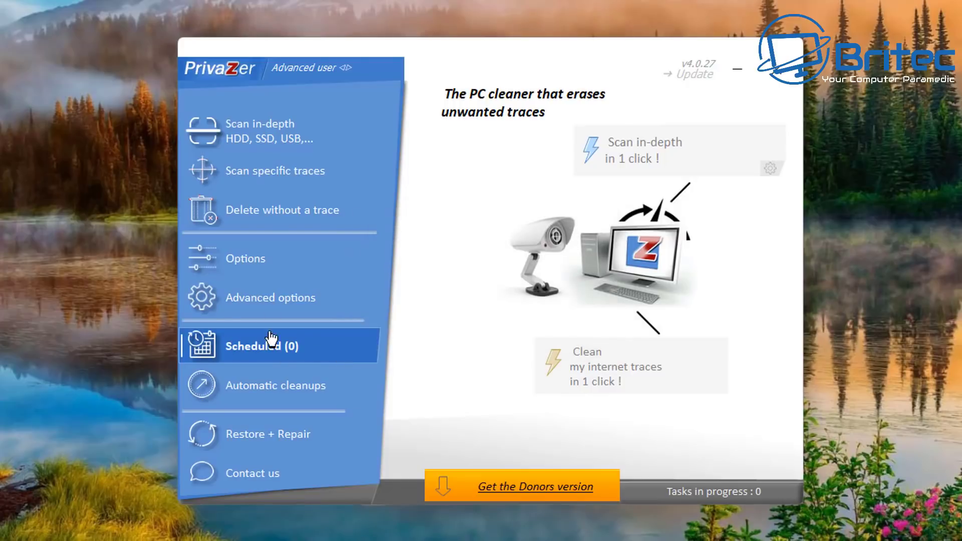
pyautogui.click(313, 396)
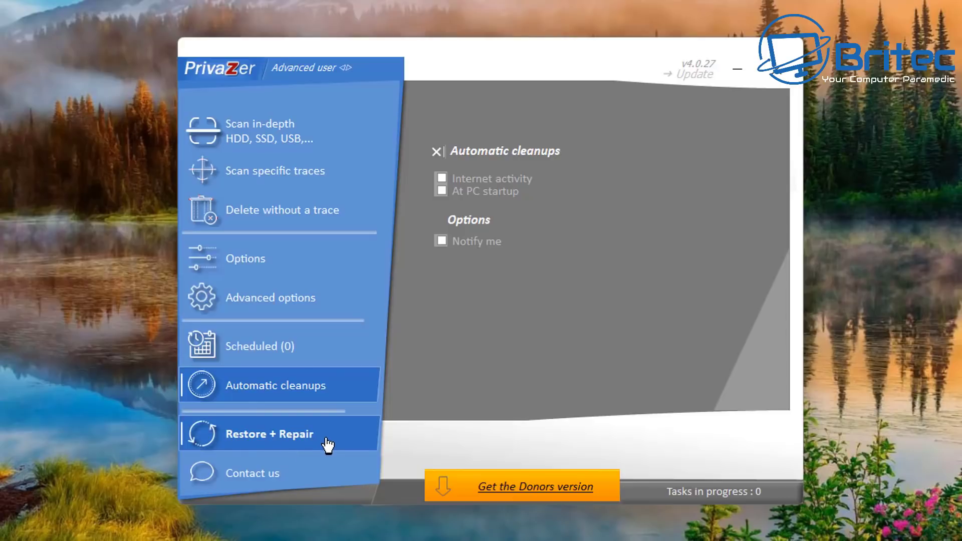
pyautogui.click(296, 443)
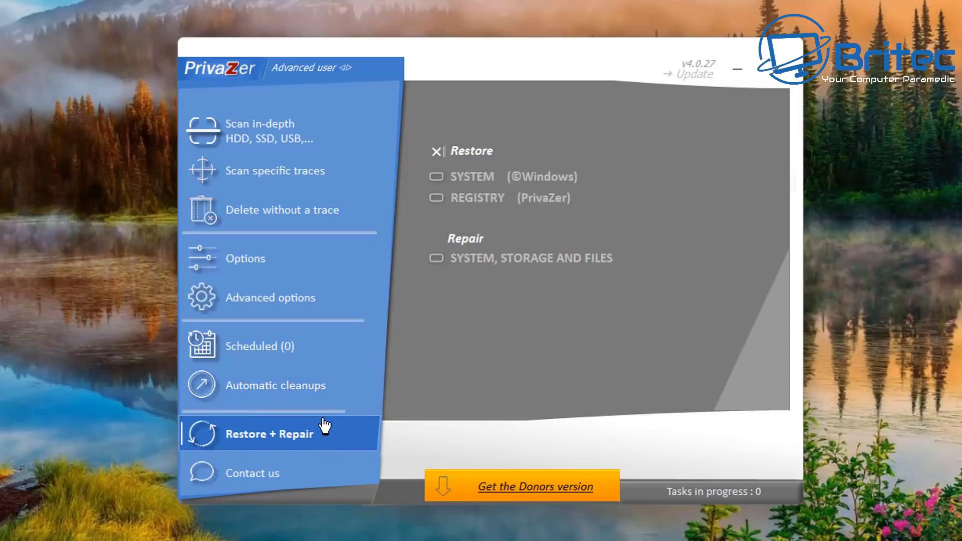
pyautogui.click(256, 263)
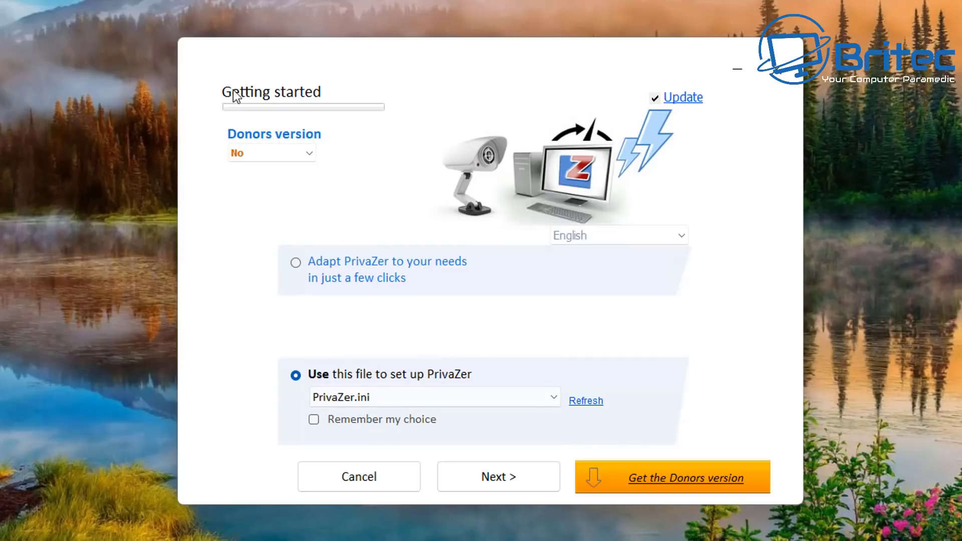
# - Leave Getting started and show the Delete without a trace page's Scan specific traces choices
pyautogui.click(442, 482)
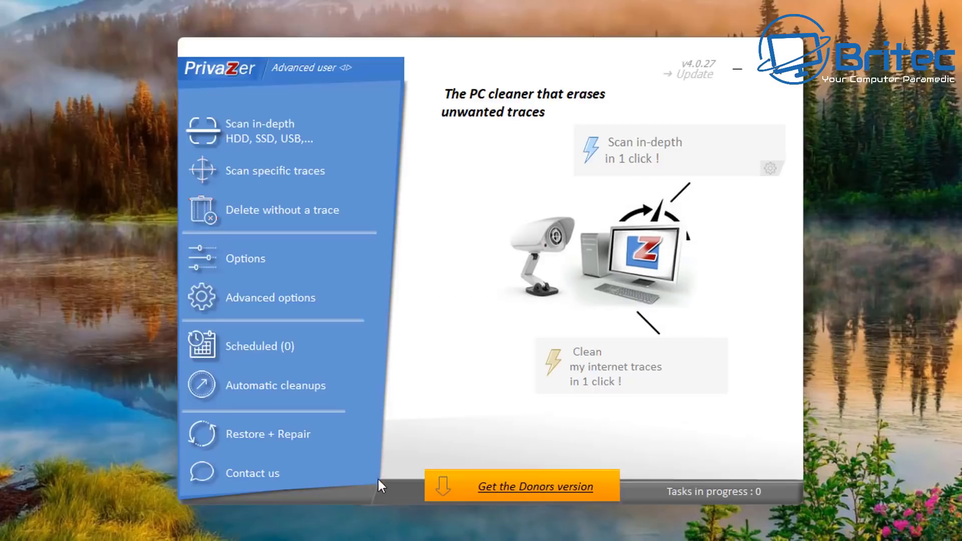
pyautogui.click(278, 220)
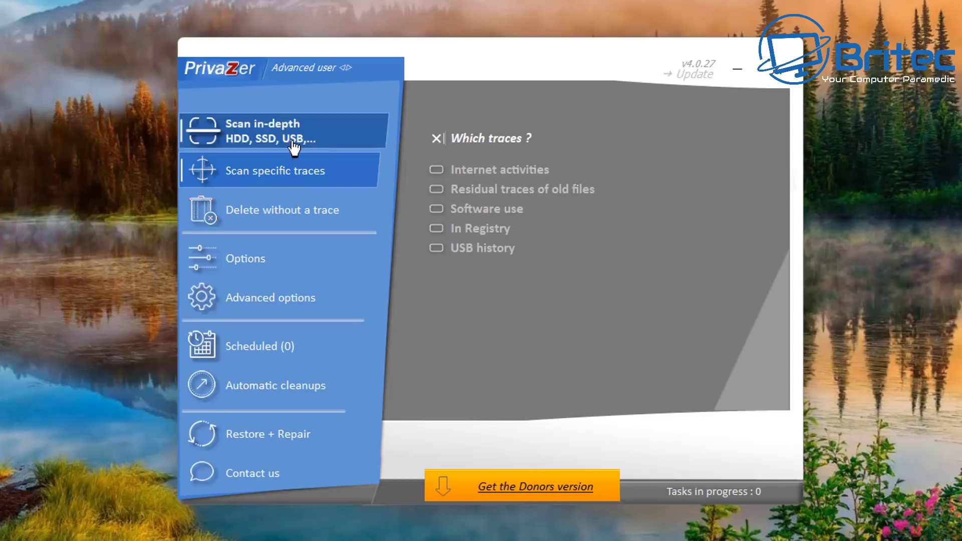
# - Show the in-depth scan devices: Computer, internal/external drives, USB Key, Ipod, MP3, SD card, NAS
pyautogui.click(261, 138)
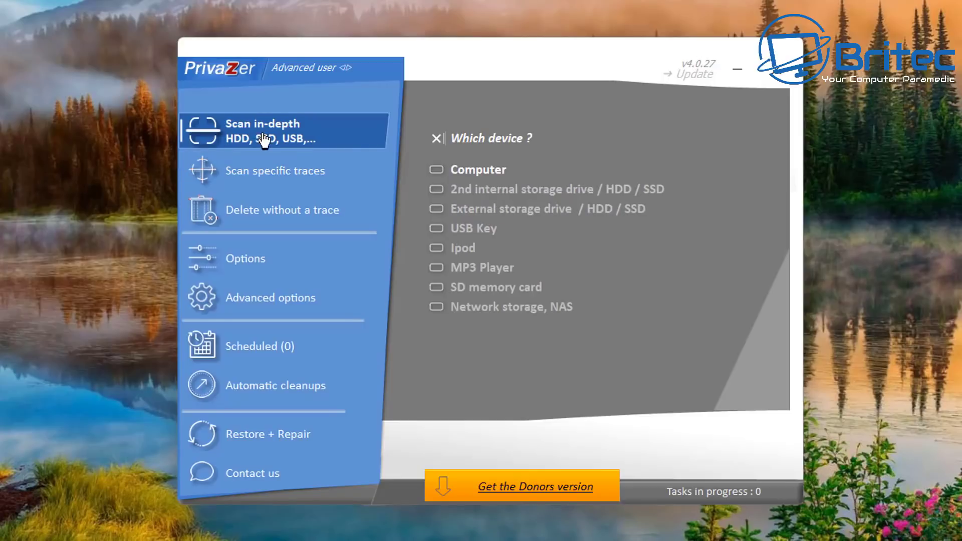